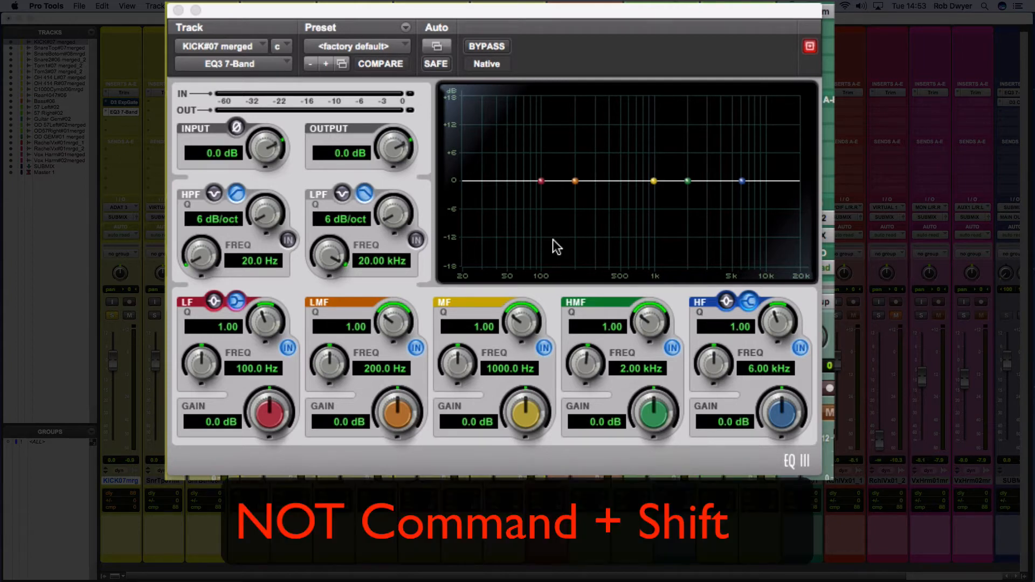
Audition the kick EQ's LMF band in isolation, with its frequency at 383.8 Hz and Q at 4.32
{"action": "left_click_drag", "start_coordinate": [332, 364], "coordinate": [332, 357]}
{"action": "left_click_drag", "start_coordinate": [391, 324], "coordinate": [387, 281]}
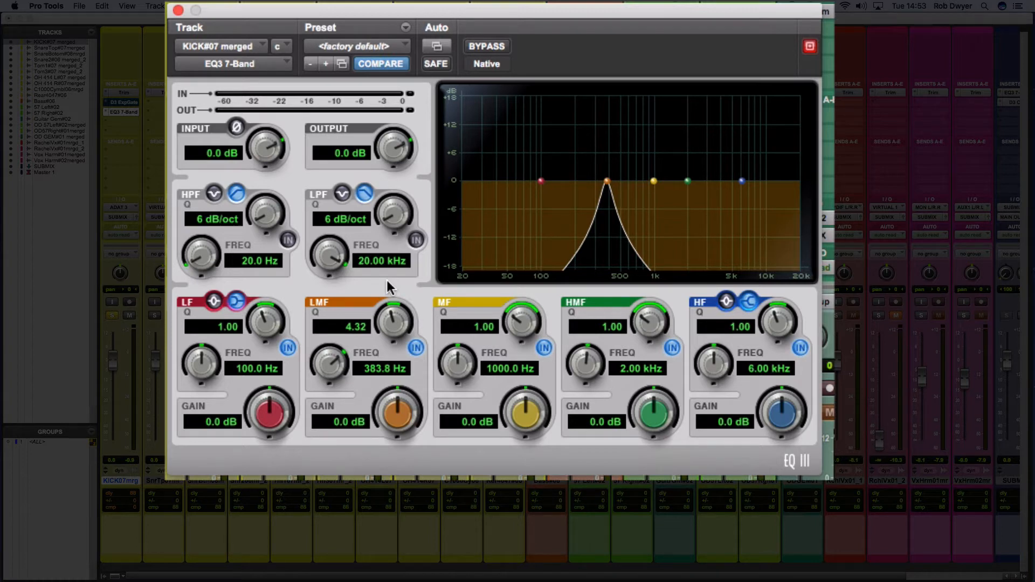
{"action": "left_click_drag", "start_coordinate": [387, 280], "coordinate": [387, 281]}
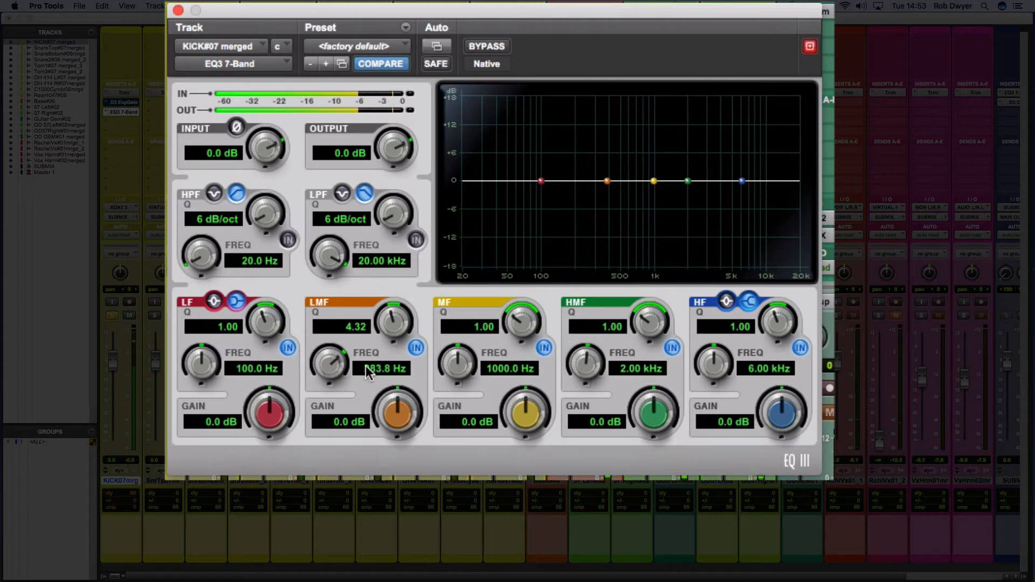
Tune the LMF band in isolation to 334.7 Hz with a Q of 3.16, and cut its gain to -7.8 dB
{"action": "left_click", "coordinate": [337, 371], "text": "alt"}
{"action": "left_click_drag", "start_coordinate": [334, 367], "coordinate": [333, 358]}
{"action": "left_click_drag", "start_coordinate": [388, 325], "coordinate": [309, 326]}
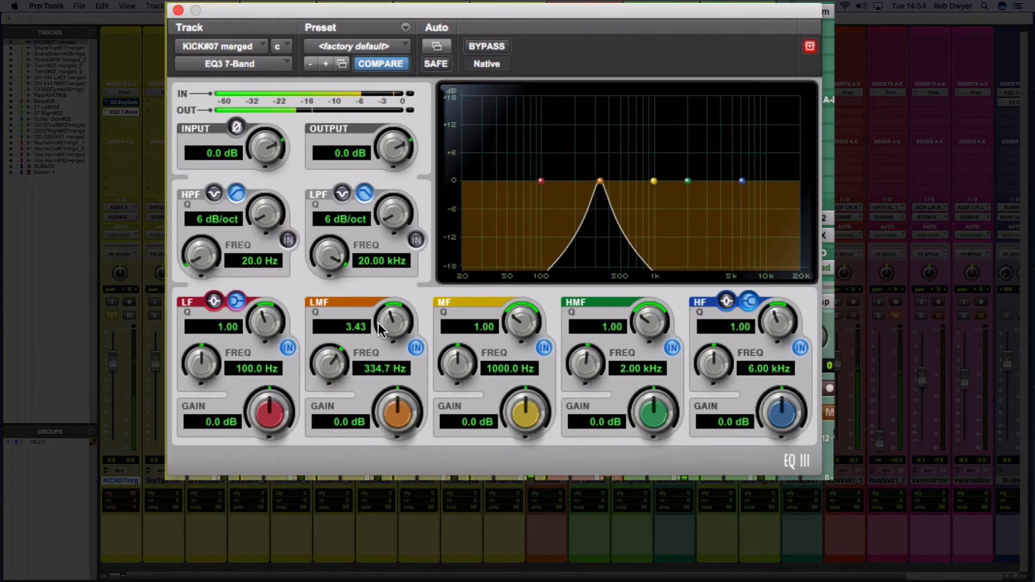
{"action": "left_click_drag", "start_coordinate": [377, 323], "coordinate": [379, 334]}
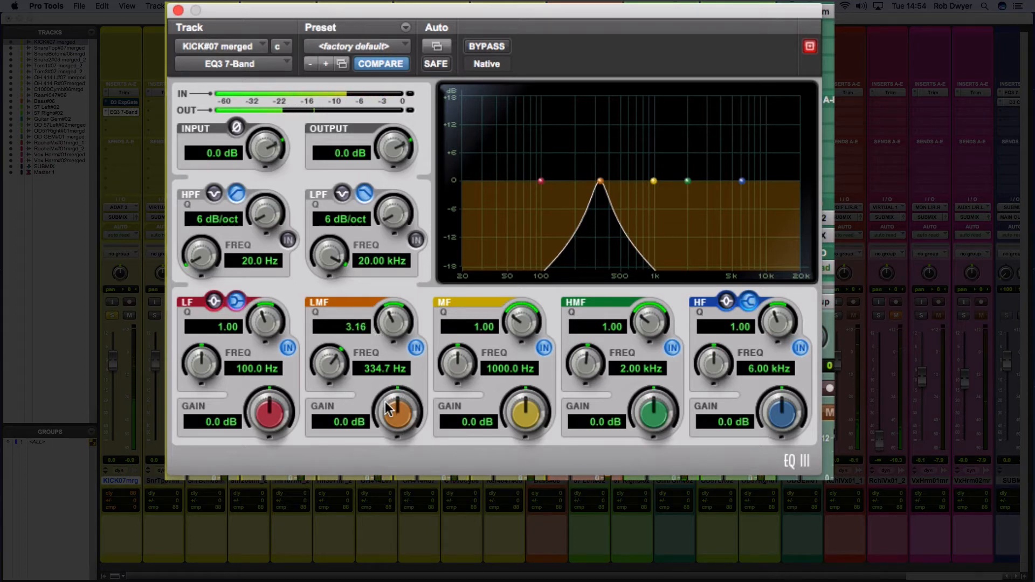
{"action": "left_click_drag", "start_coordinate": [389, 410], "coordinate": [378, 457]}
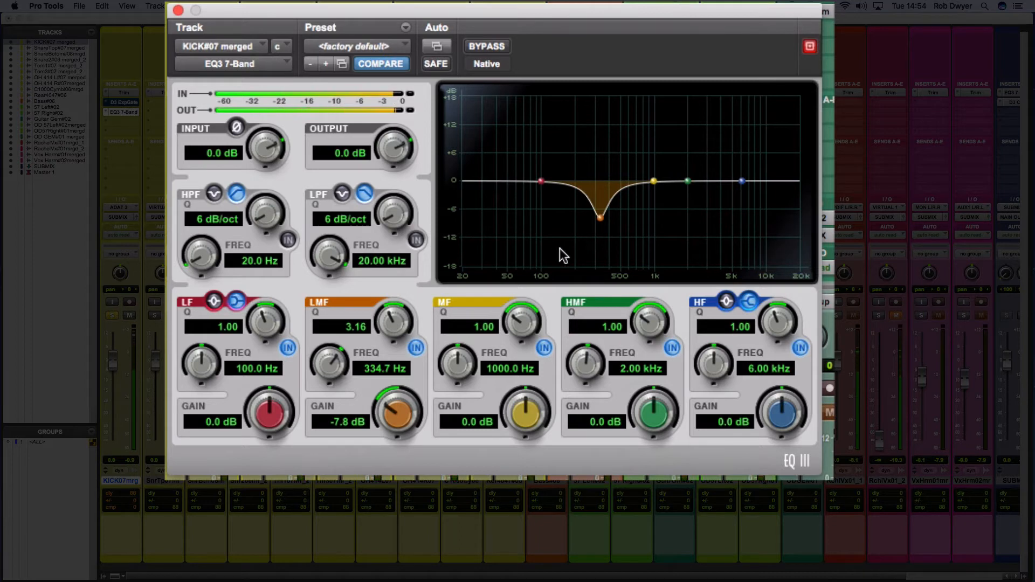
Compare the kick with and without the LMF cut by switching that band out and in twice
{"action": "left_click", "coordinate": [416, 348]}
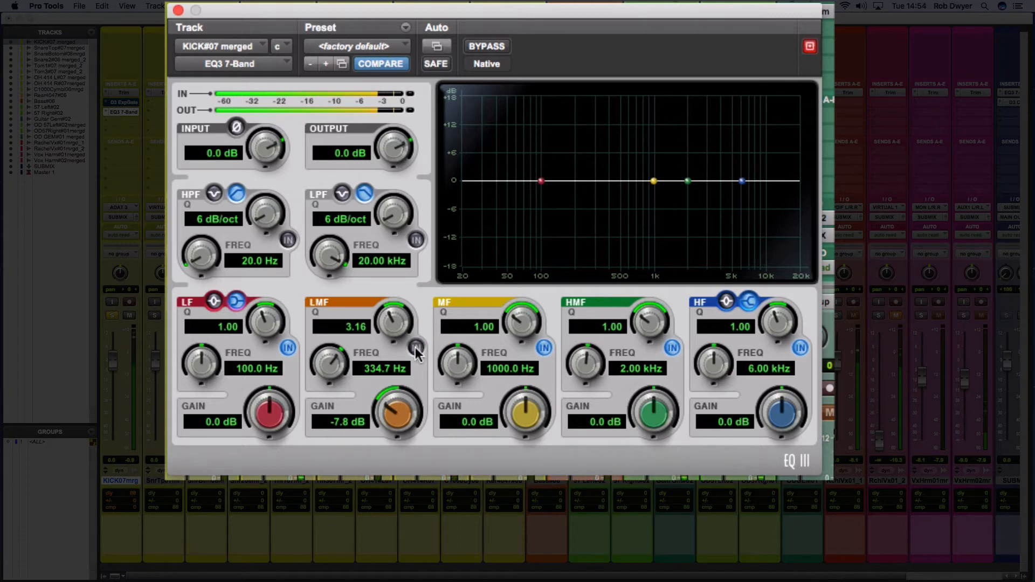
{"action": "left_click", "coordinate": [416, 348]}
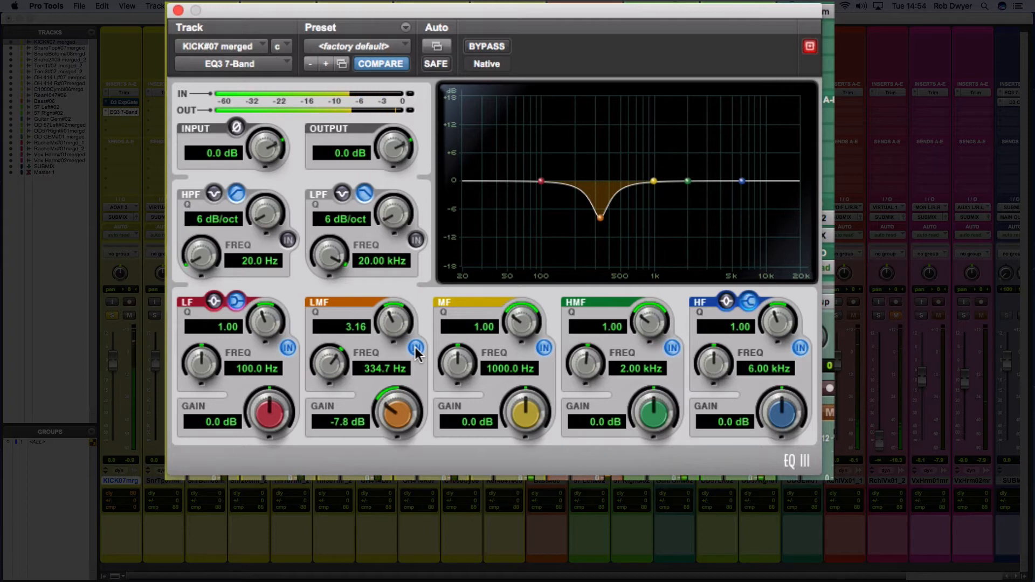
{"action": "left_click", "coordinate": [415, 347]}
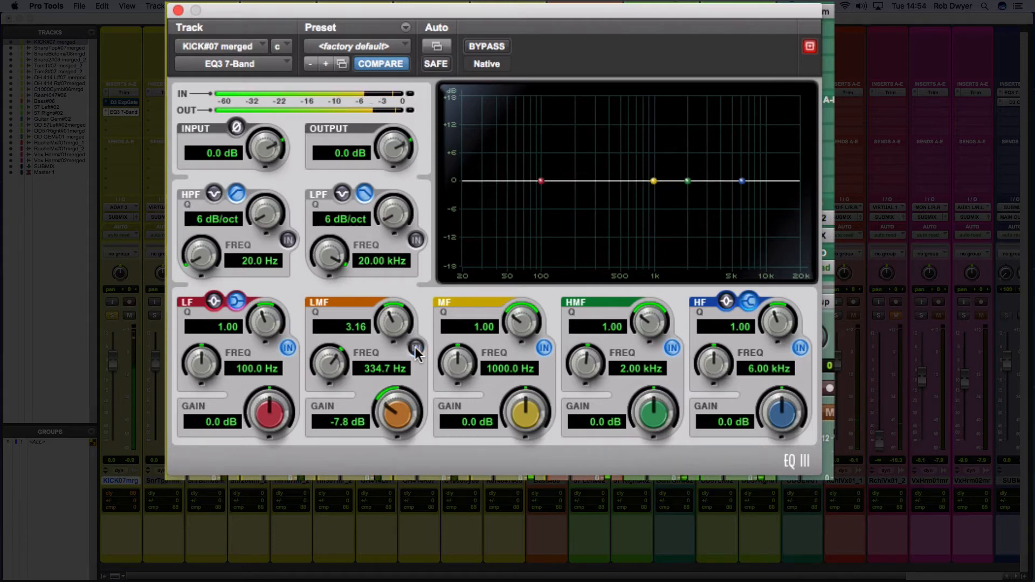
{"action": "left_click", "coordinate": [415, 348]}
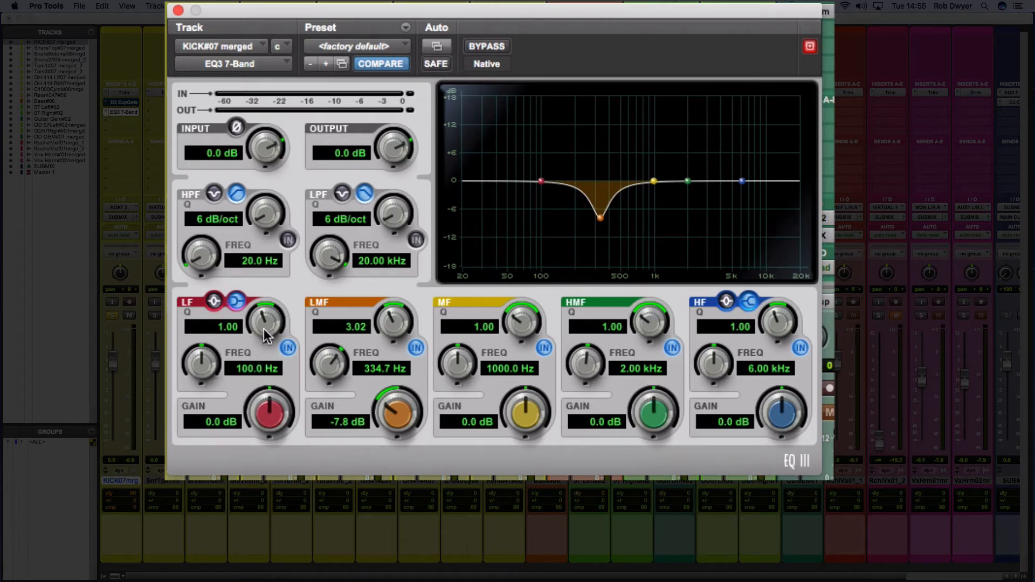
Boost the LF shelf by 2.9 dB at 89.3 Hz and compare the kick with the band out and in
{"action": "left_click_drag", "start_coordinate": [195, 382], "coordinate": [193, 389]}
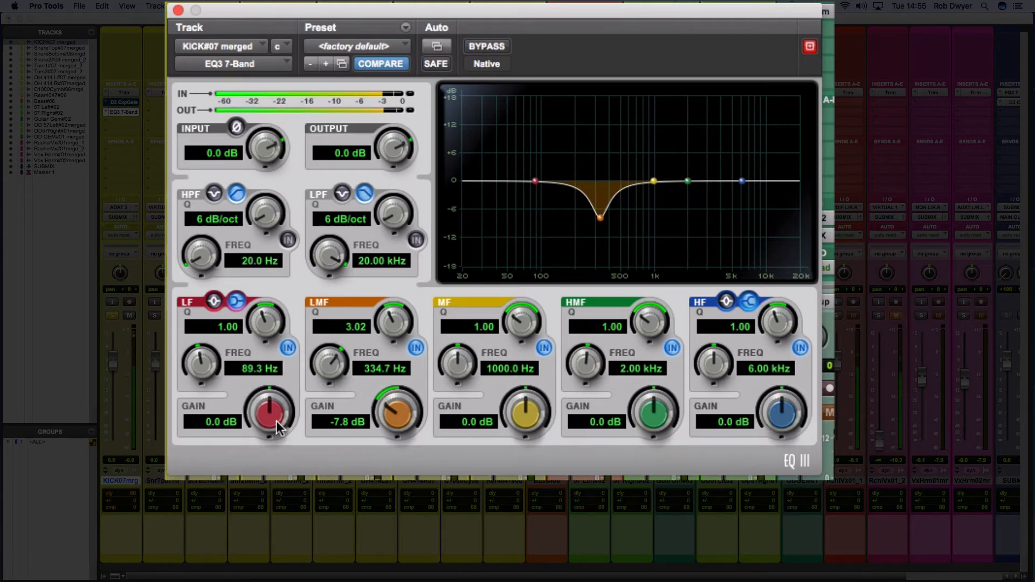
{"action": "left_click_drag", "start_coordinate": [277, 425], "coordinate": [282, 400]}
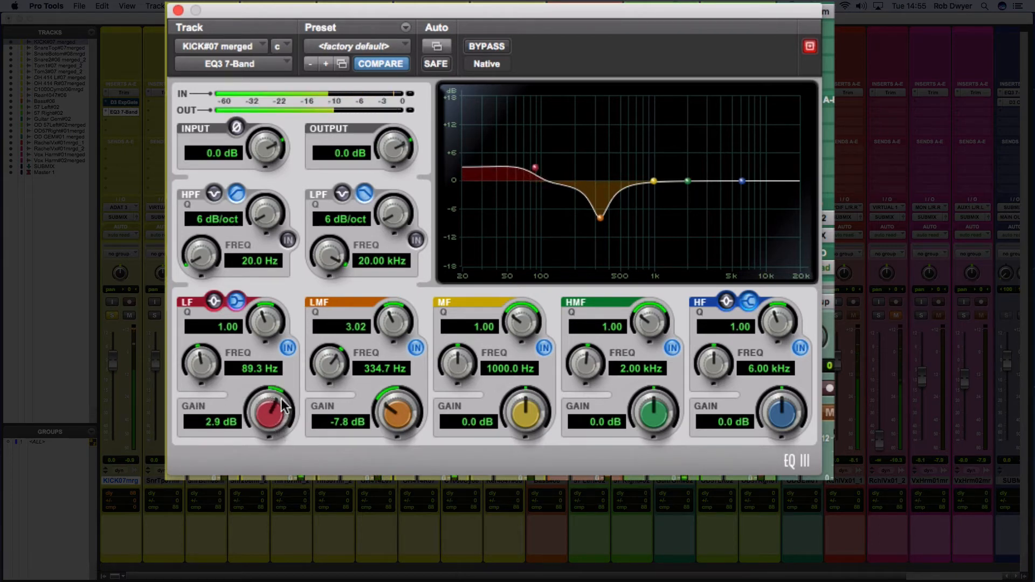
{"action": "left_click", "coordinate": [288, 348]}
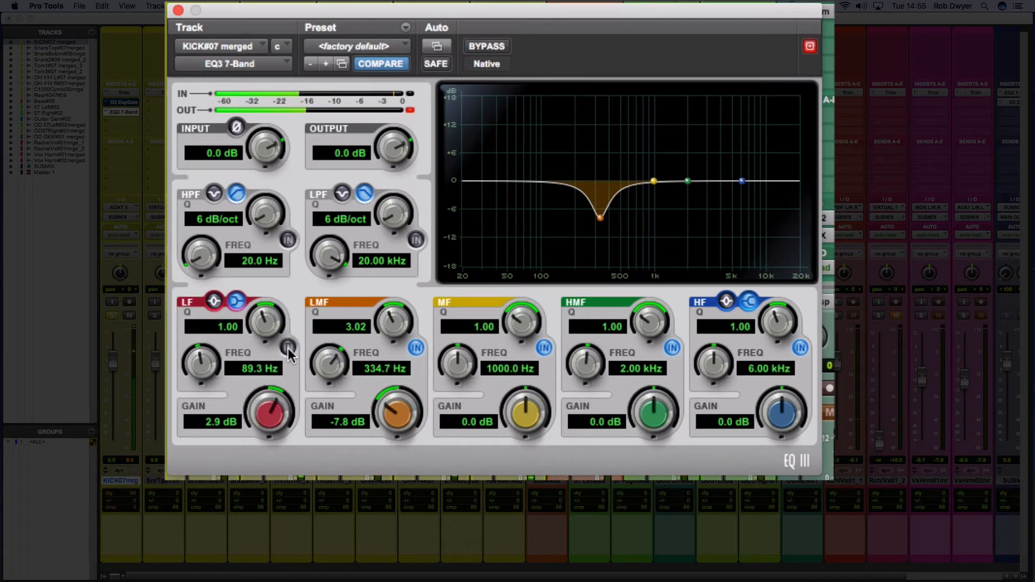
{"action": "left_click", "coordinate": [288, 348]}
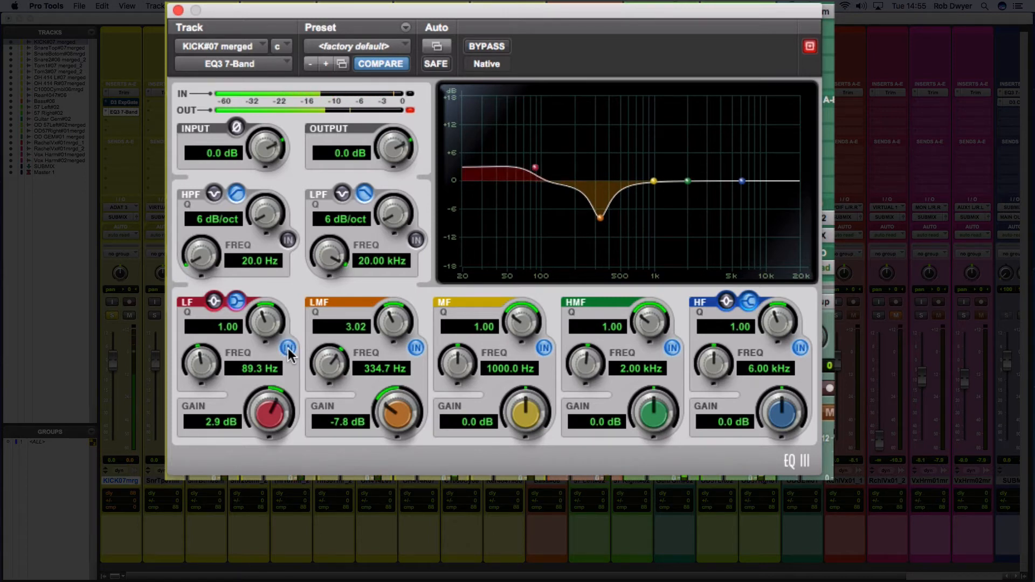
Enable the high-pass filter with a 12 dB/oct slope at 43.6 Hz, comparing the kick with it off and on
{"action": "left_click", "coordinate": [287, 240]}
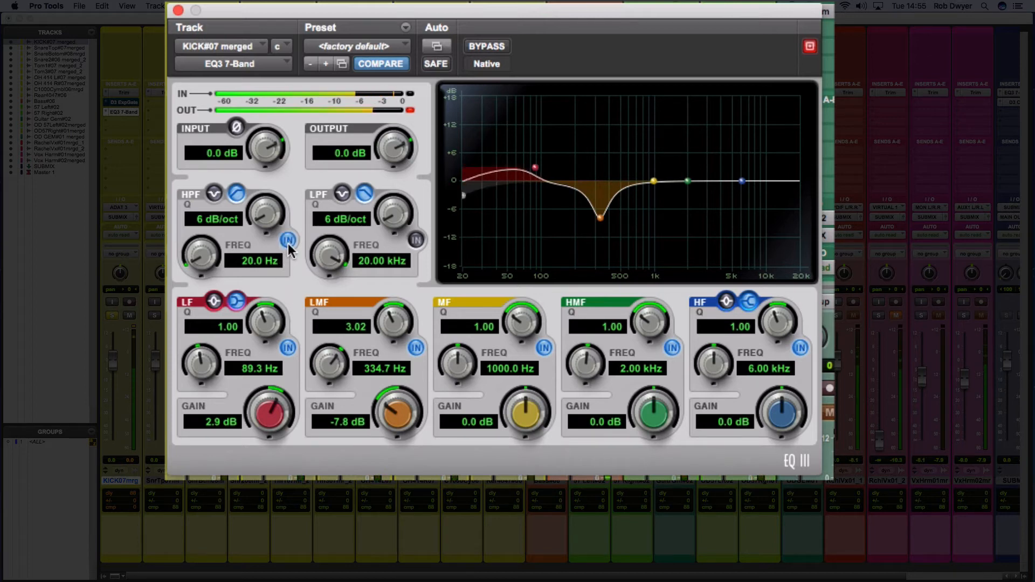
{"action": "left_click_drag", "start_coordinate": [204, 261], "coordinate": [194, 211]}
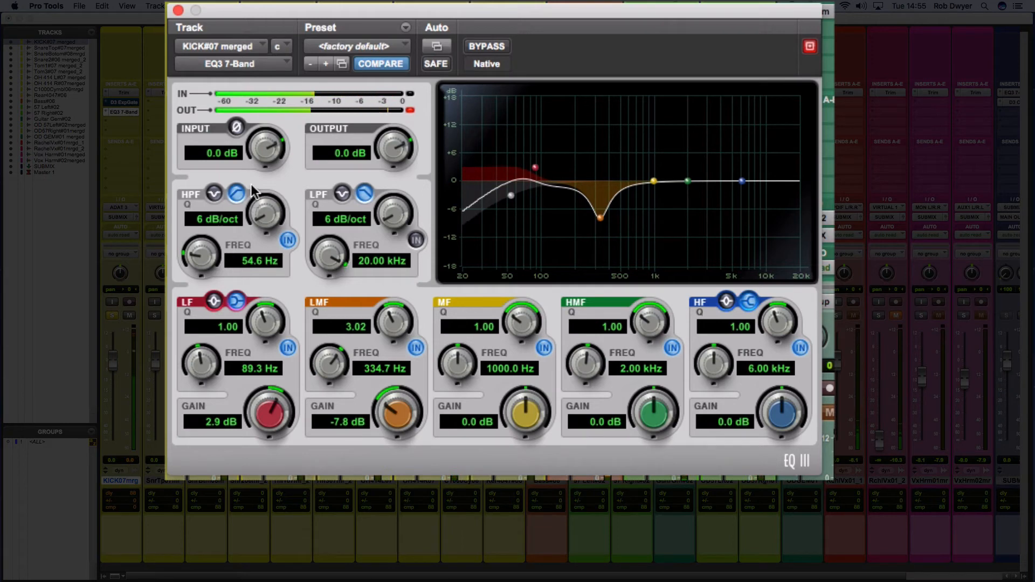
{"action": "left_click_drag", "start_coordinate": [253, 188], "coordinate": [251, 148]}
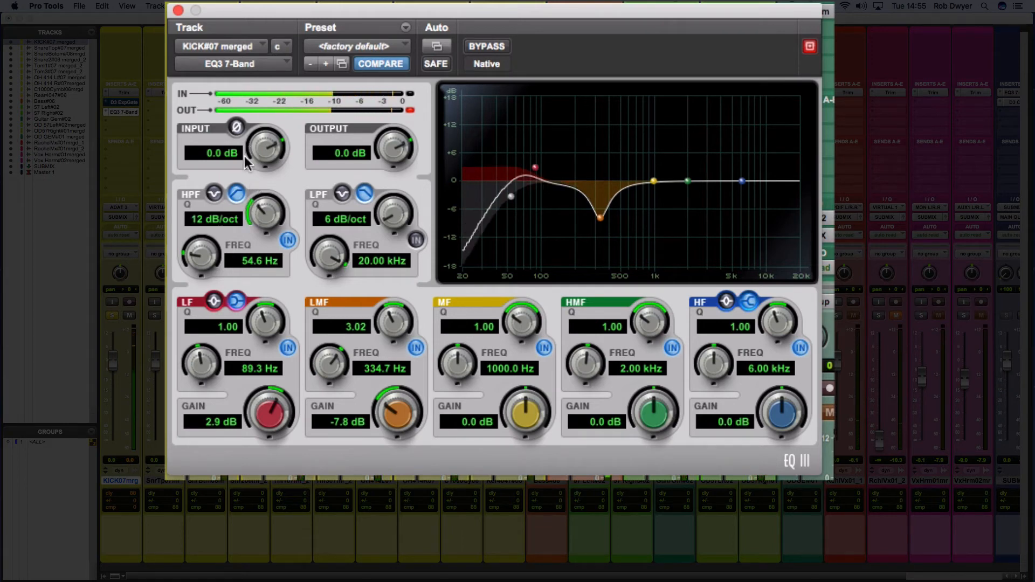
{"action": "left_click", "coordinate": [287, 241]}
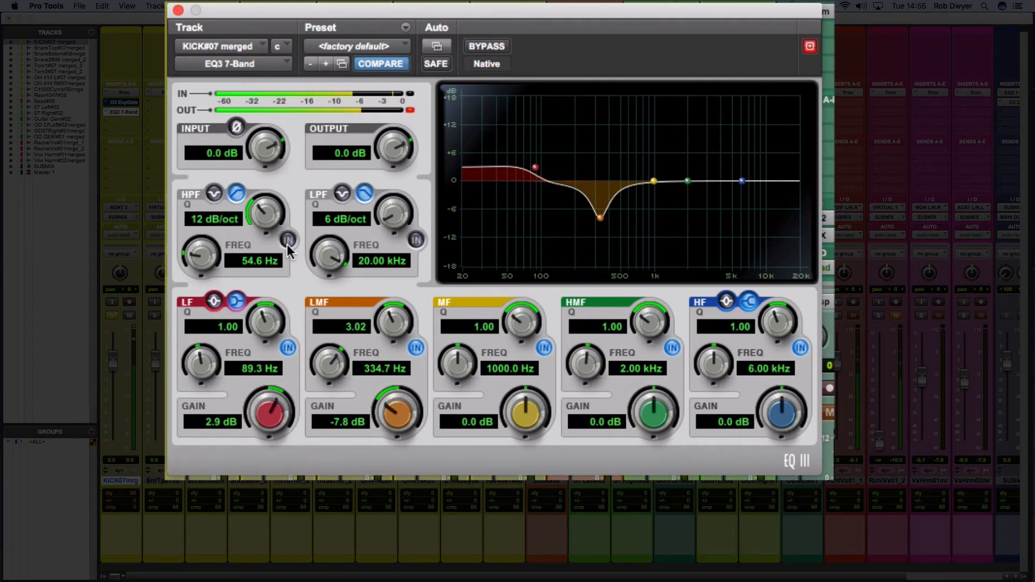
{"action": "left_click", "coordinate": [287, 241]}
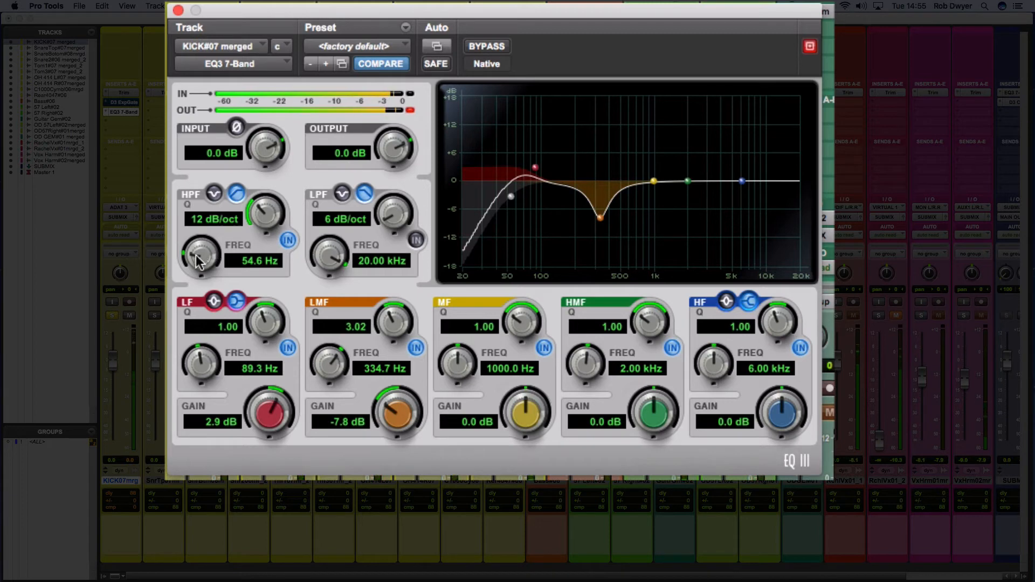
{"action": "left_click_drag", "start_coordinate": [199, 256], "coordinate": [195, 275]}
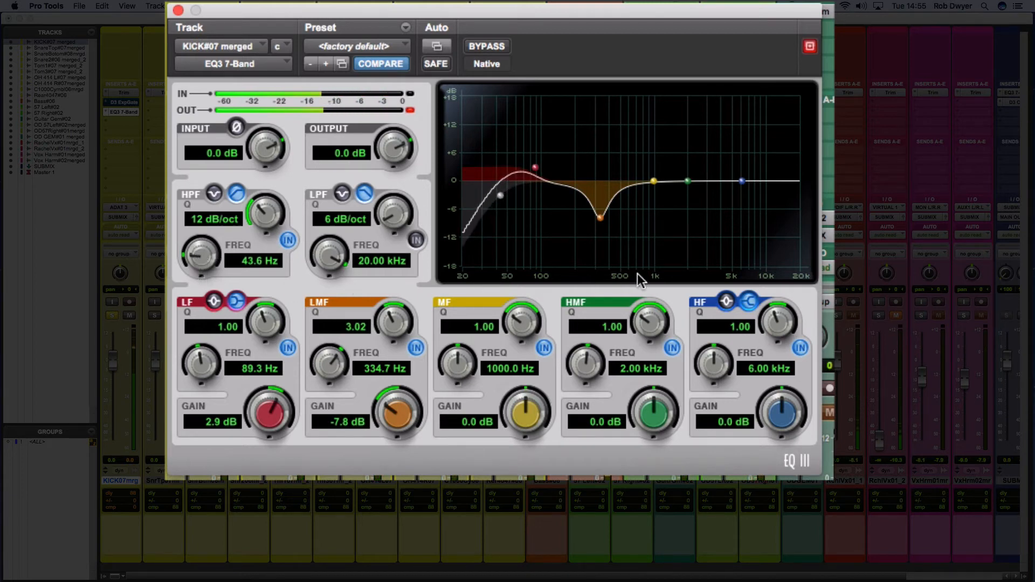
Compare the kick with the EQ bypassed, and soften the LMF cut to a Q of 1.68 and -5.7 dB gain
{"action": "left_click", "coordinate": [486, 47]}
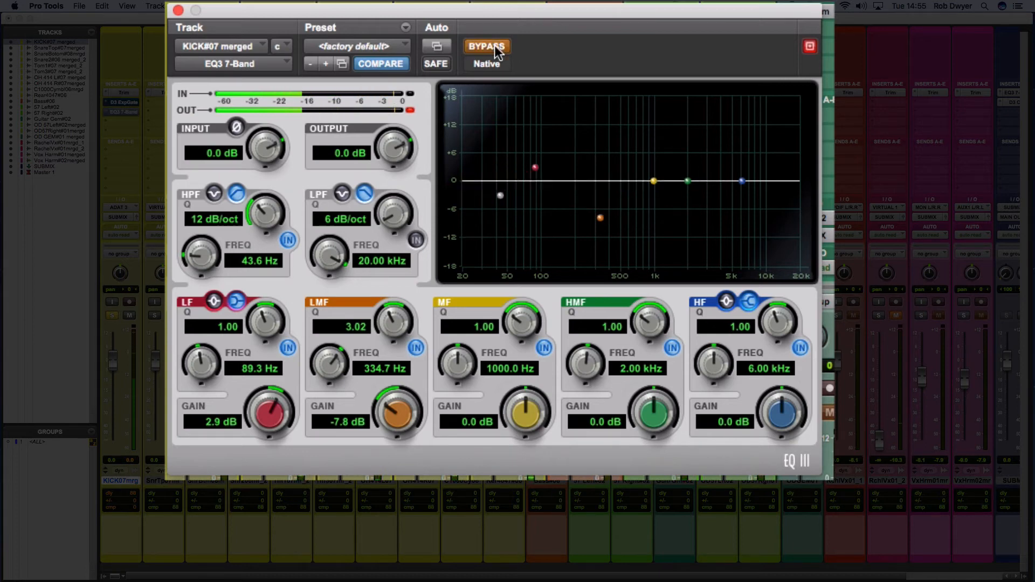
{"action": "left_click", "coordinate": [496, 48]}
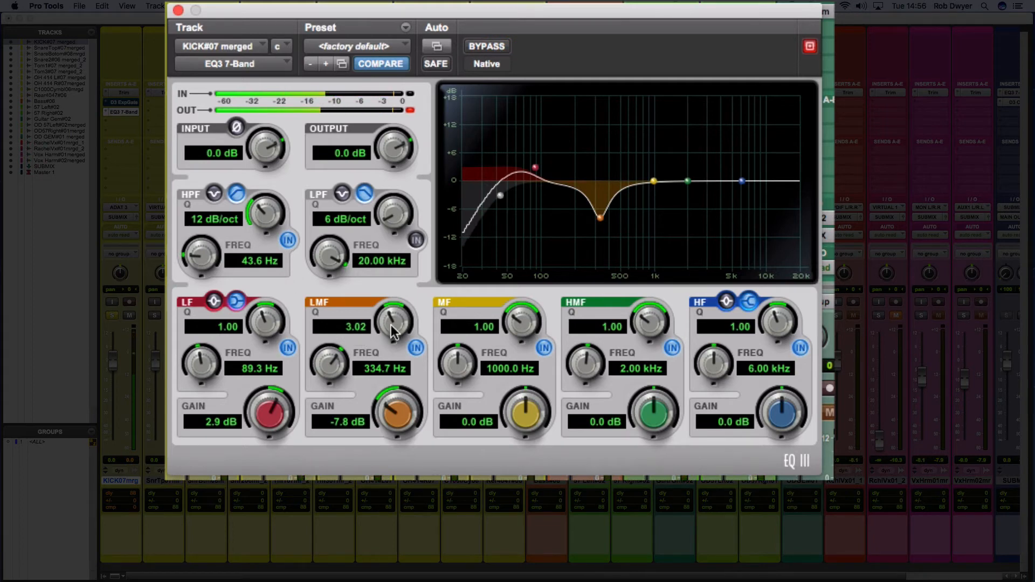
{"action": "left_click_drag", "start_coordinate": [390, 325], "coordinate": [380, 357]}
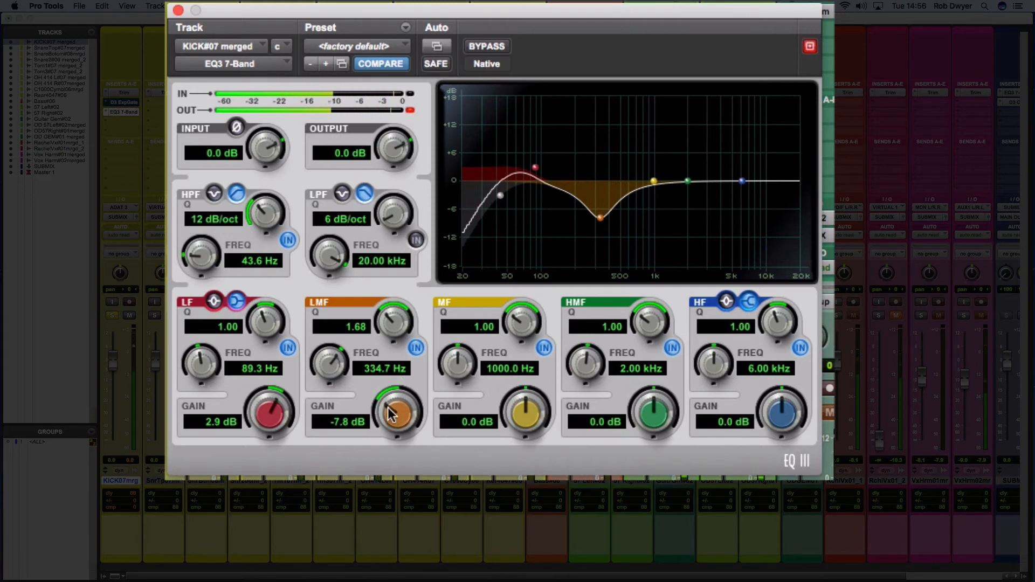
{"action": "left_click_drag", "start_coordinate": [389, 406], "coordinate": [393, 392]}
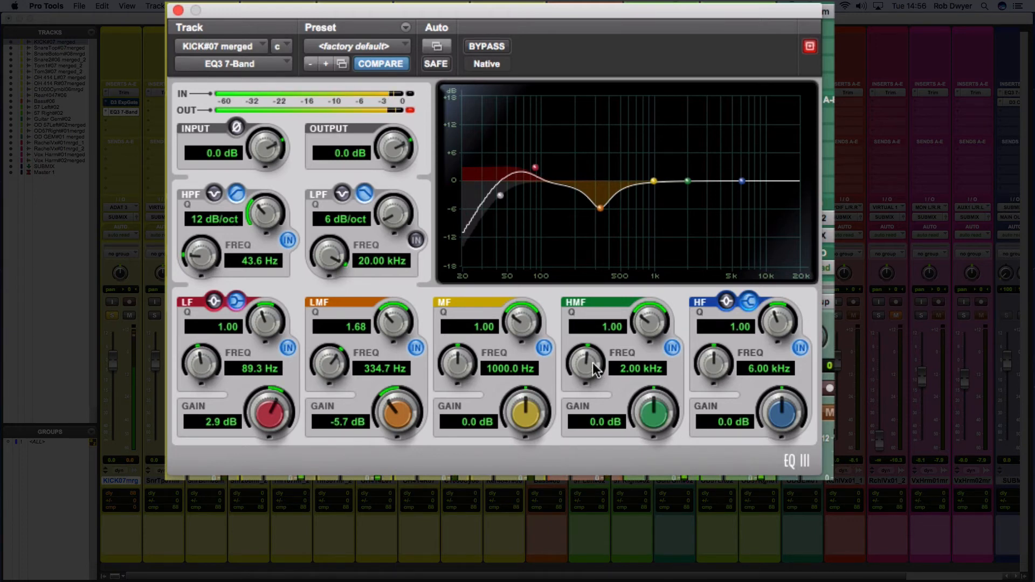
Boost the HMF band by 3.2 dB at 3.24 kHz, comparing the kick with the band out and in
{"action": "left_click_drag", "start_coordinate": [593, 362], "coordinate": [595, 334]}
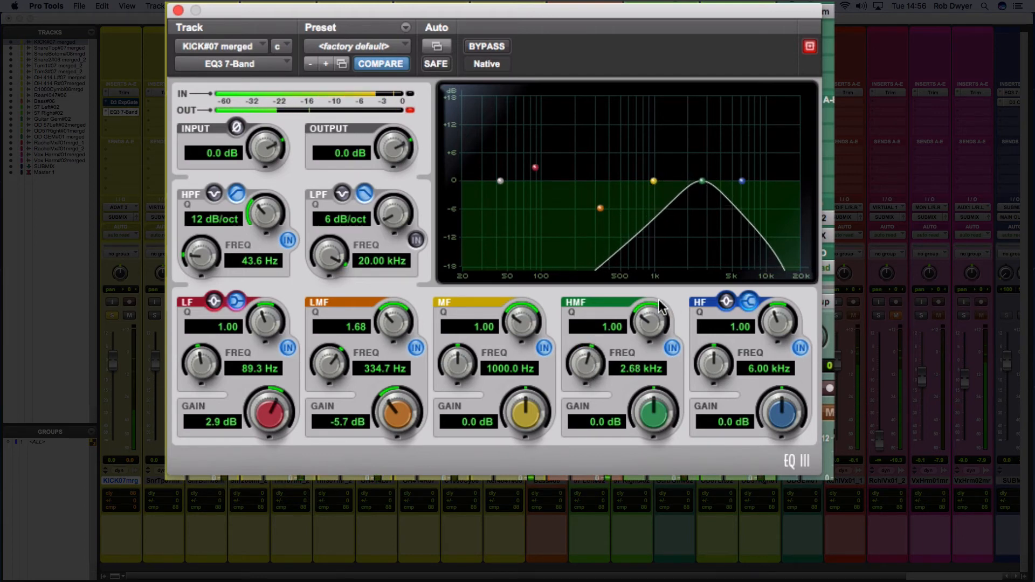
{"action": "left_click_drag", "start_coordinate": [652, 419], "coordinate": [653, 387]}
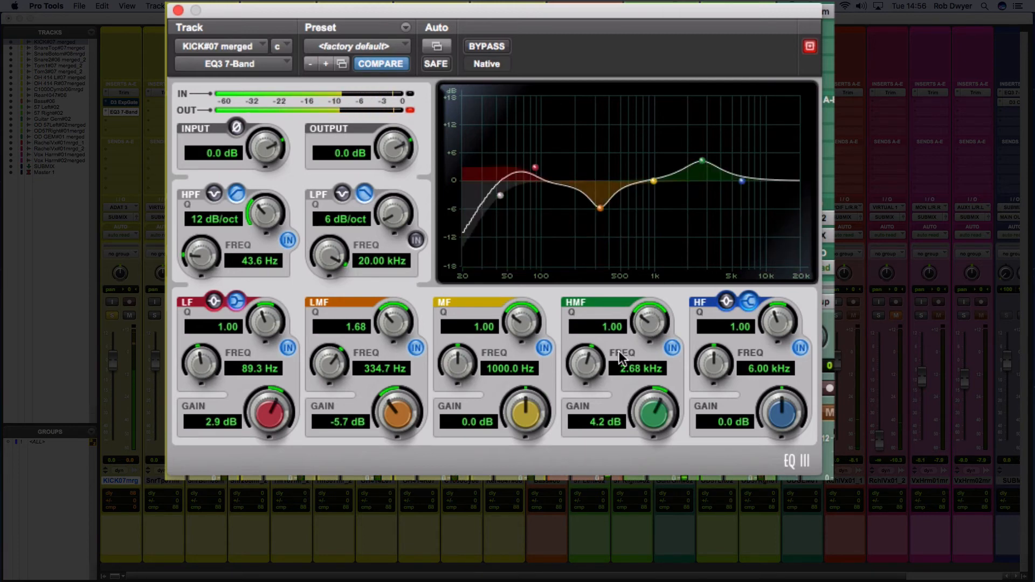
{"action": "left_click_drag", "start_coordinate": [594, 362], "coordinate": [598, 360]}
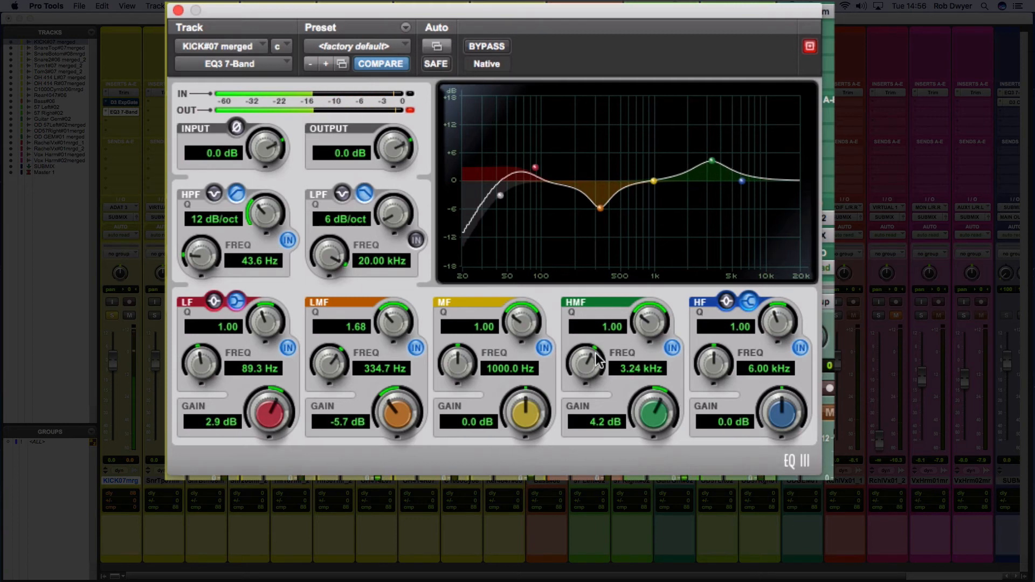
{"action": "left_click", "coordinate": [673, 348]}
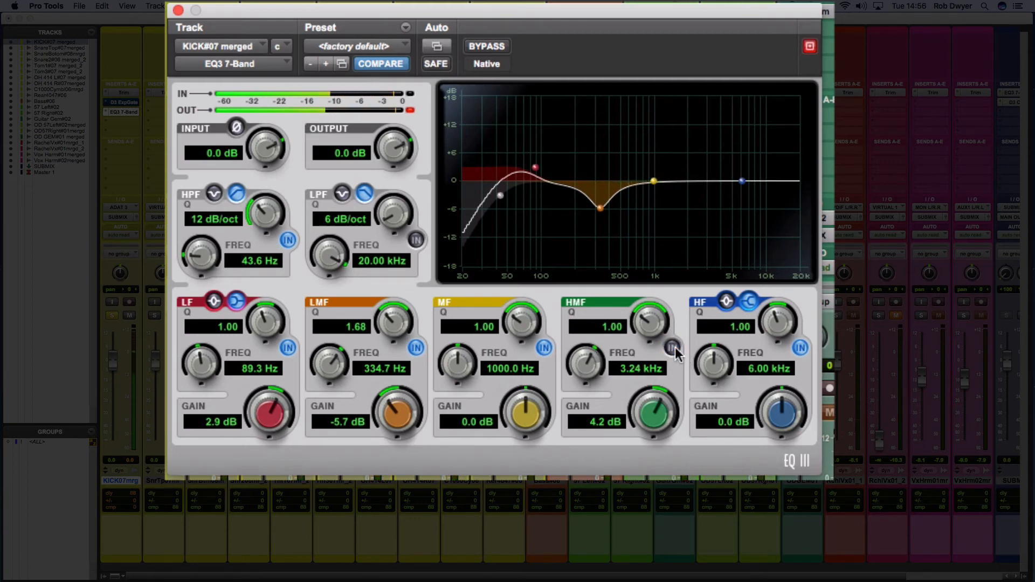
{"action": "left_click", "coordinate": [673, 348]}
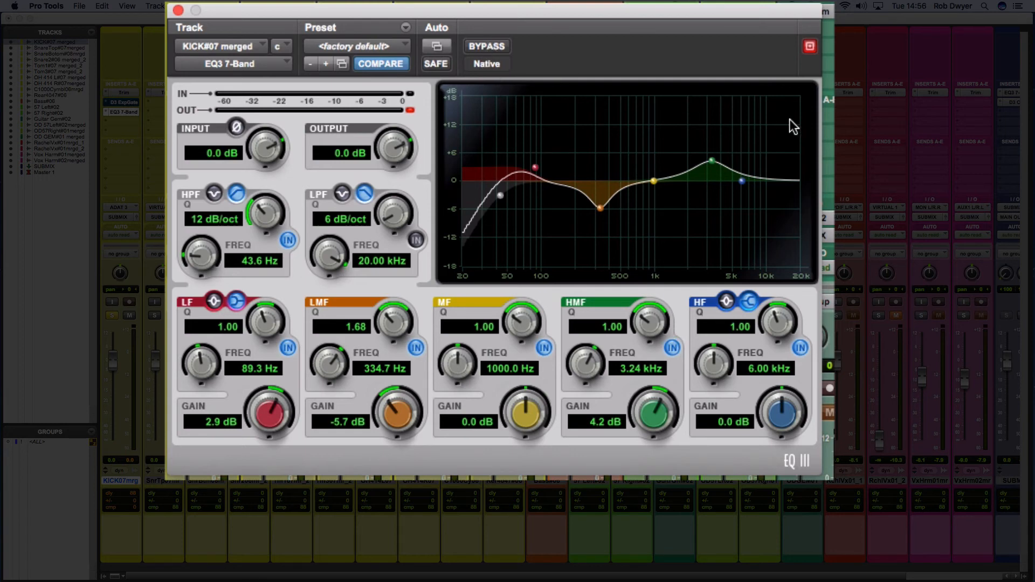
{"action": "left_click_drag", "start_coordinate": [639, 410], "coordinate": [633, 415]}
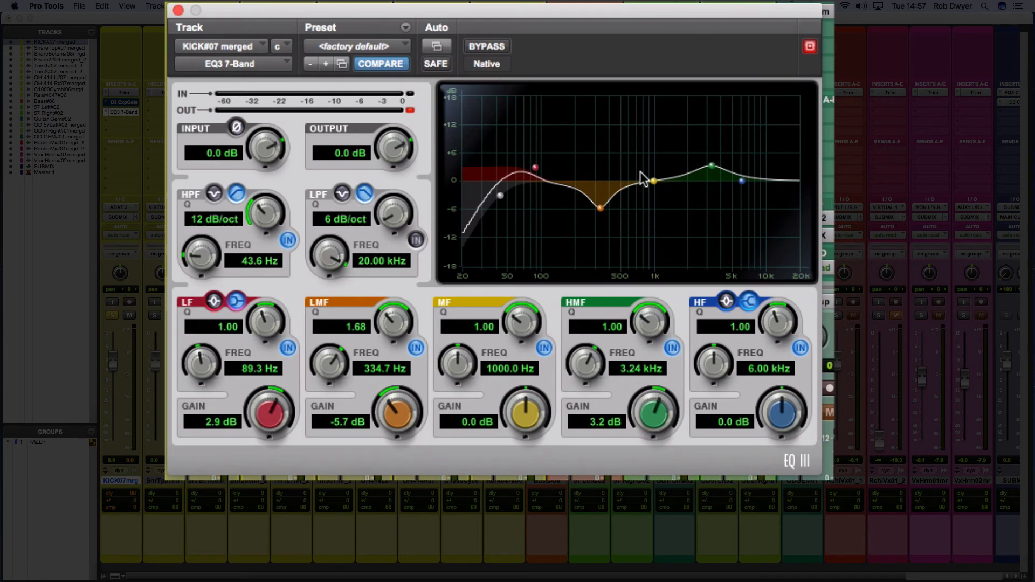
Compare the equalised and unprocessed kick by bypassing and re-enabling the whole EQ twice
{"action": "left_click", "coordinate": [474, 43]}
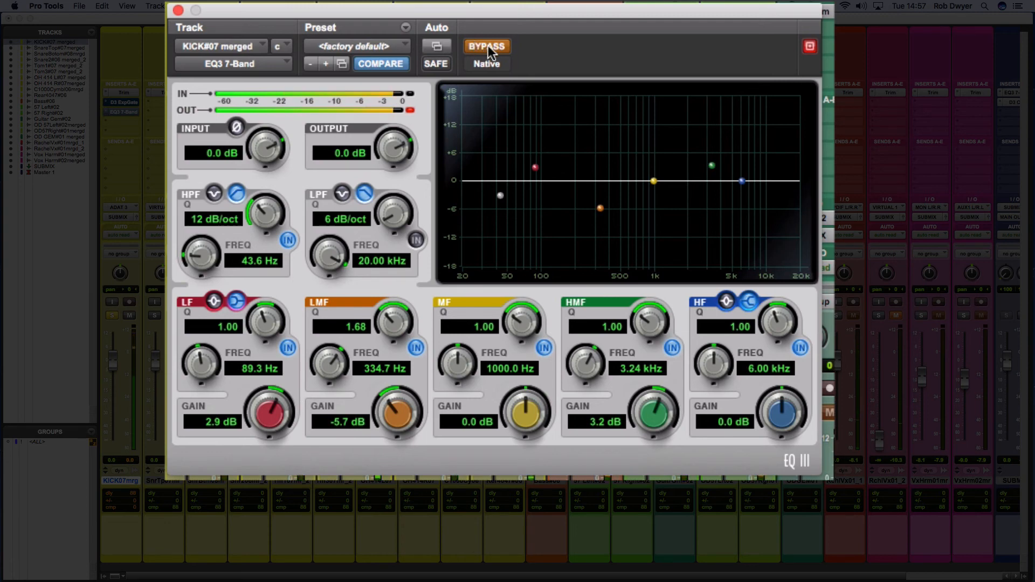
{"action": "left_click", "coordinate": [487, 45]}
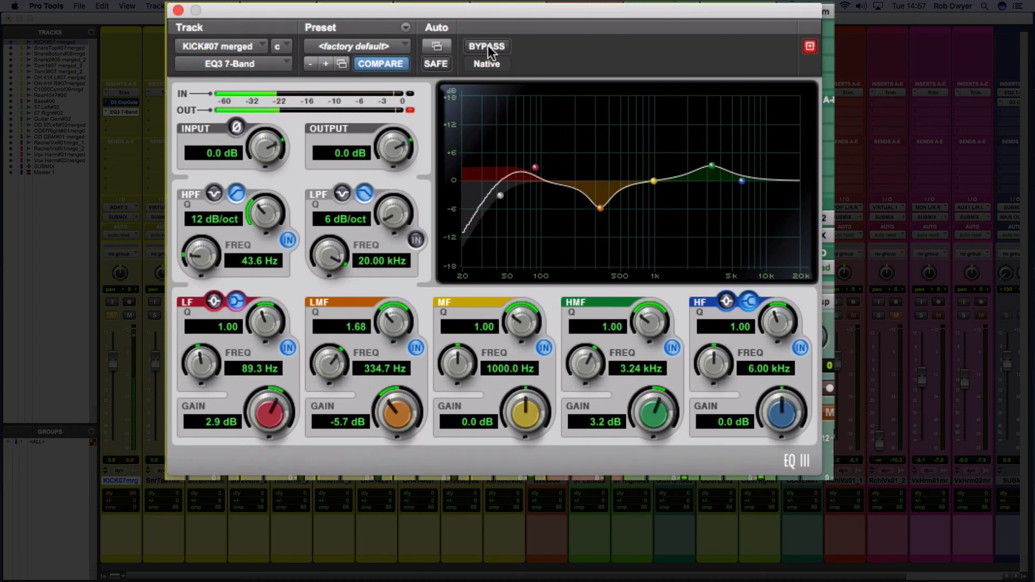
{"action": "left_click", "coordinate": [487, 46]}
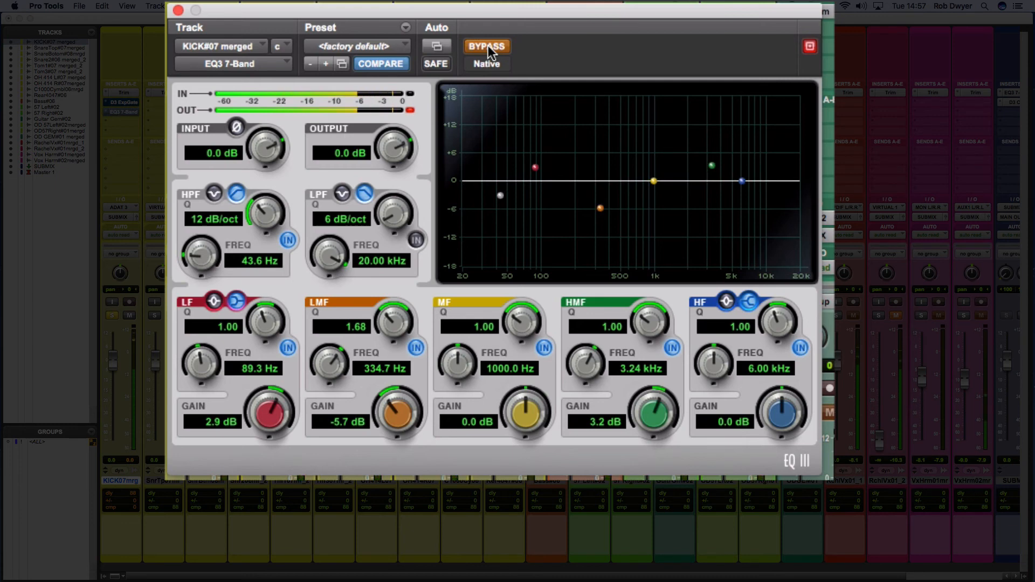
{"action": "left_click", "coordinate": [487, 46]}
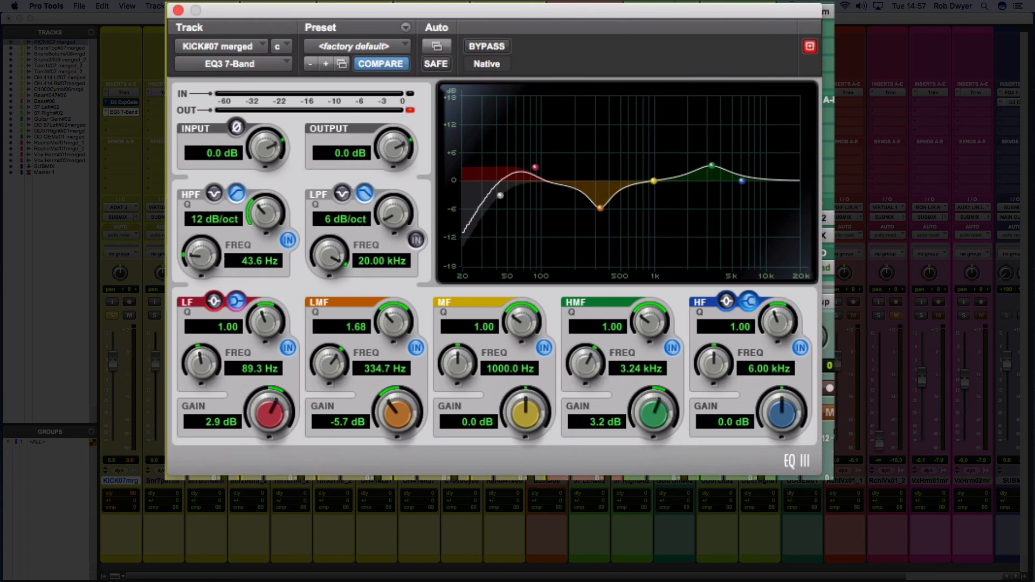
Lower the LF band's gain slightly and close the kick track's EQ window
{"action": "left_click_drag", "start_coordinate": [263, 406], "coordinate": [262, 416]}
{"action": "left_click", "coordinate": [178, 11]}
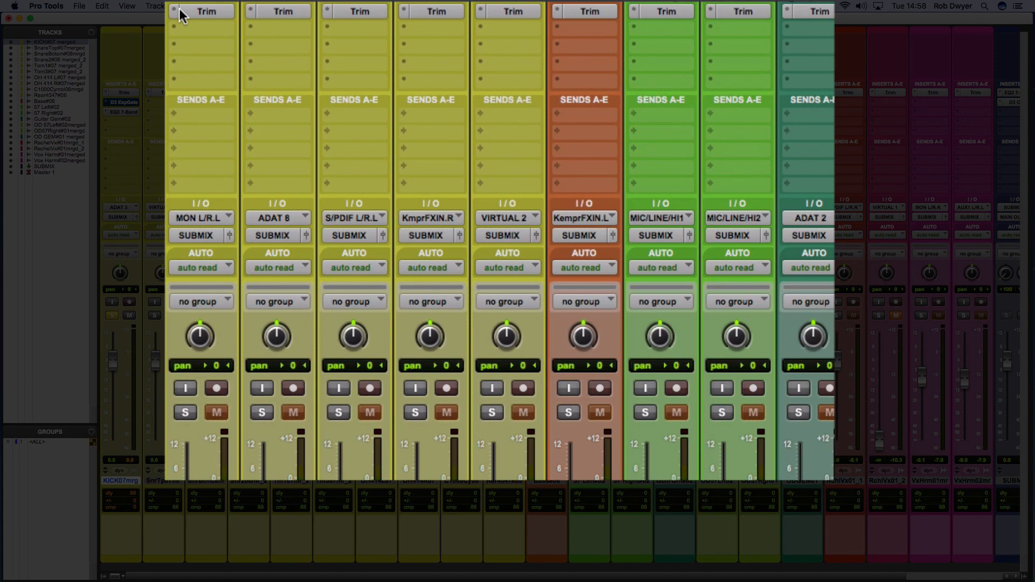